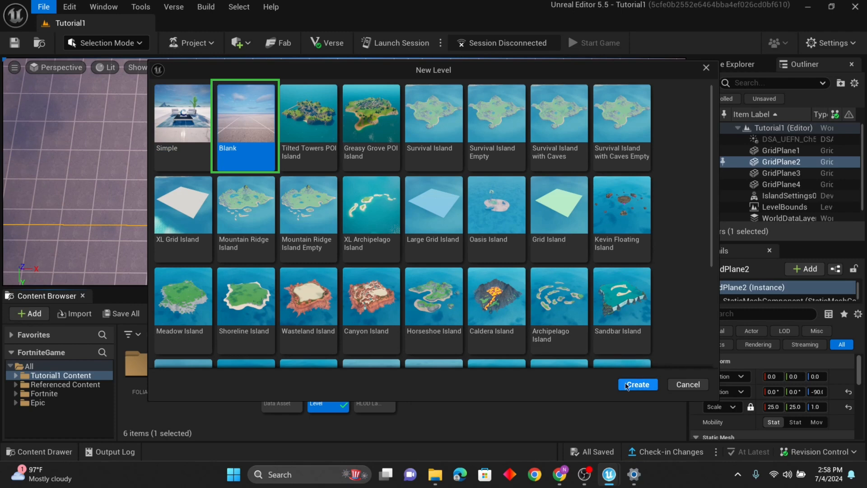
# Create a new level from the Blank template and delete both player spawn pads from it.
pyautogui.click(631, 385)
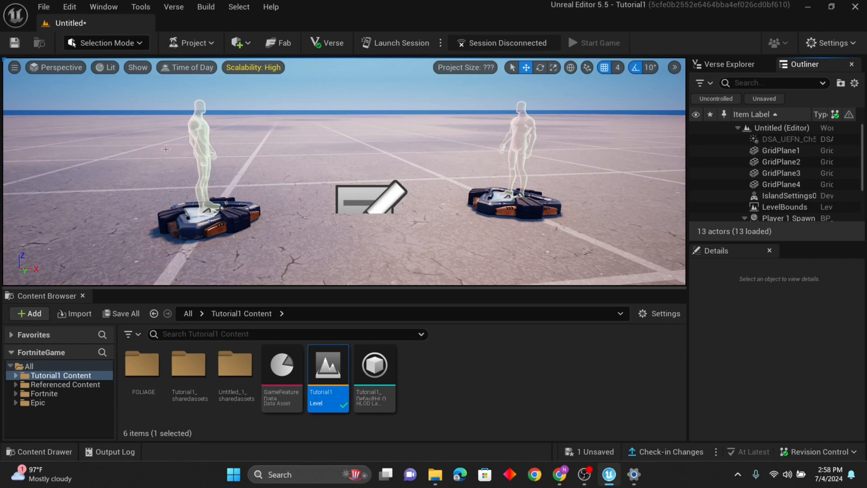
pyautogui.click(165, 149)
pyautogui.click(222, 212)
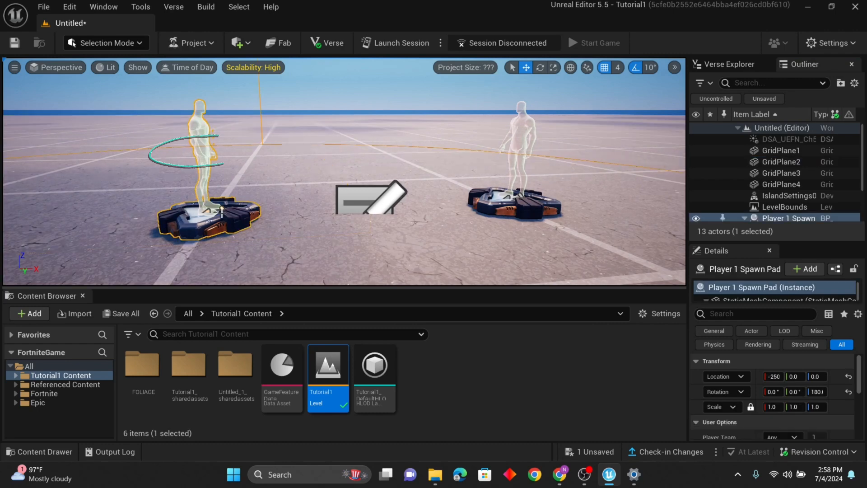
pyautogui.press('Delete')
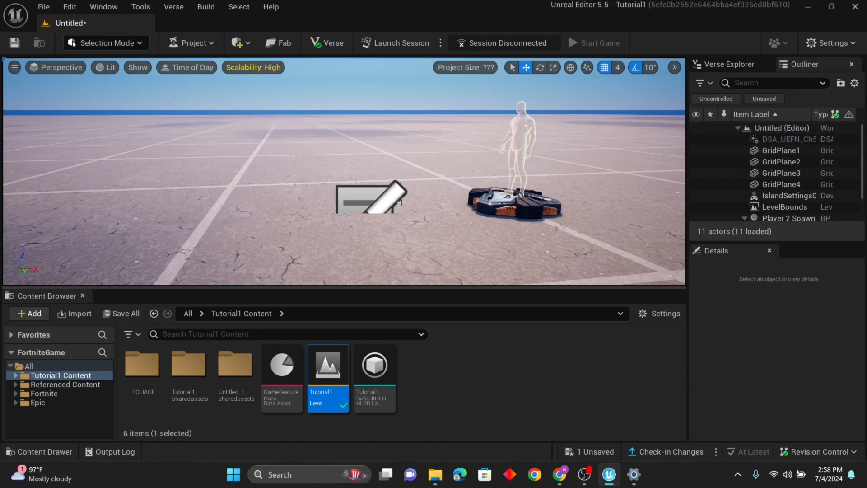
pyautogui.click(485, 204)
pyautogui.press('Delete')
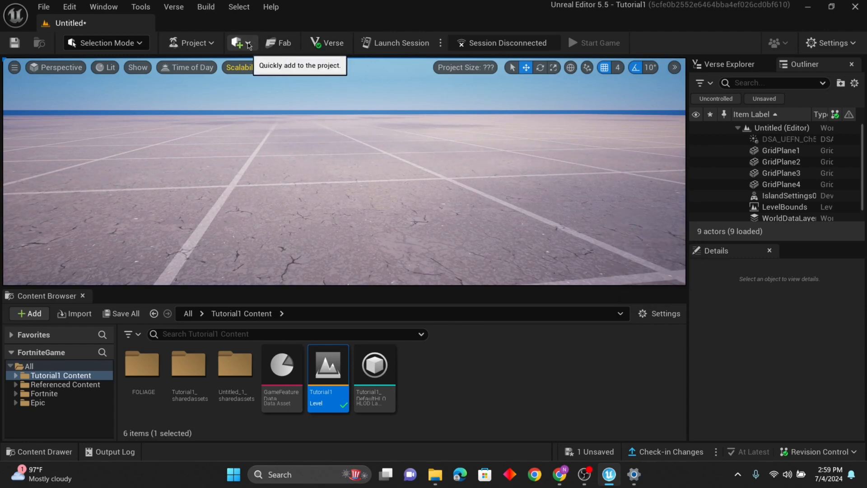
# Add a sphere shape to the level and move it to about X -314, Y -350, Z 47.5.
pyautogui.click(248, 45)
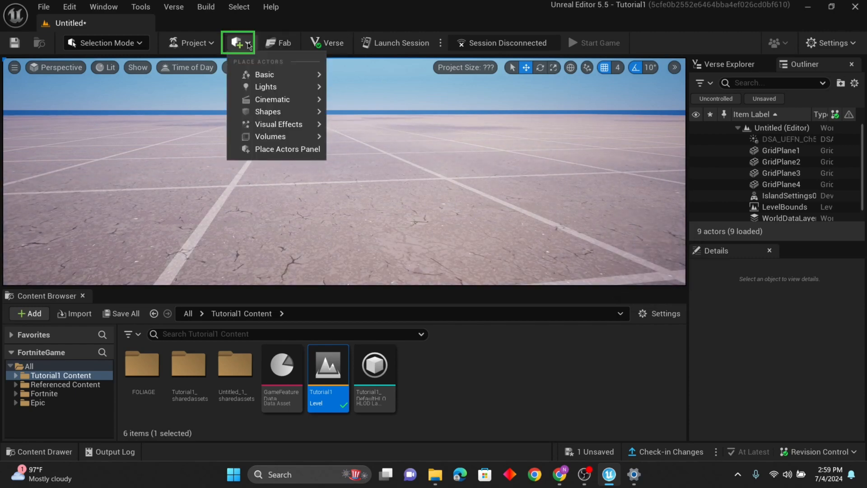
pyautogui.moveTo(270, 115)
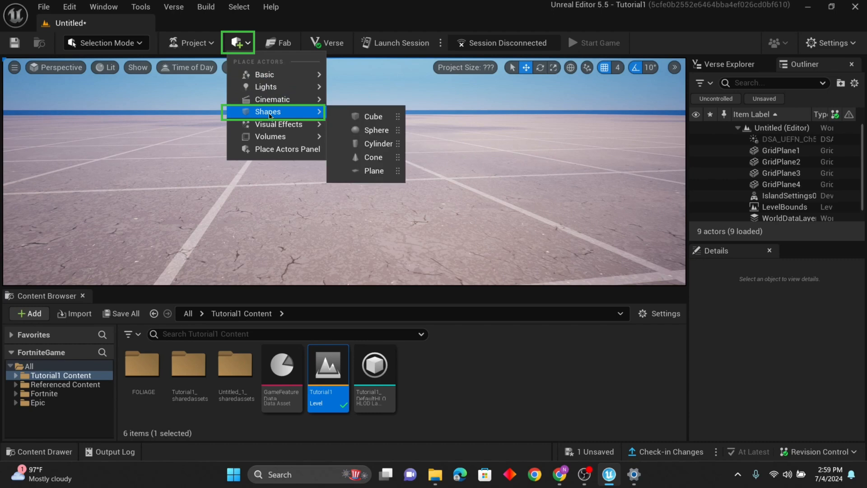
pyautogui.click(376, 130)
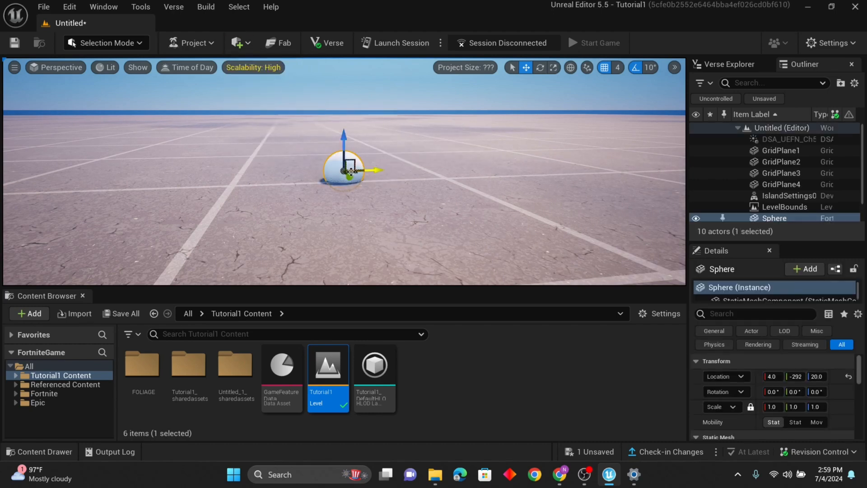
pyautogui.moveTo(344, 171); pyautogui.dragTo(213, 159)
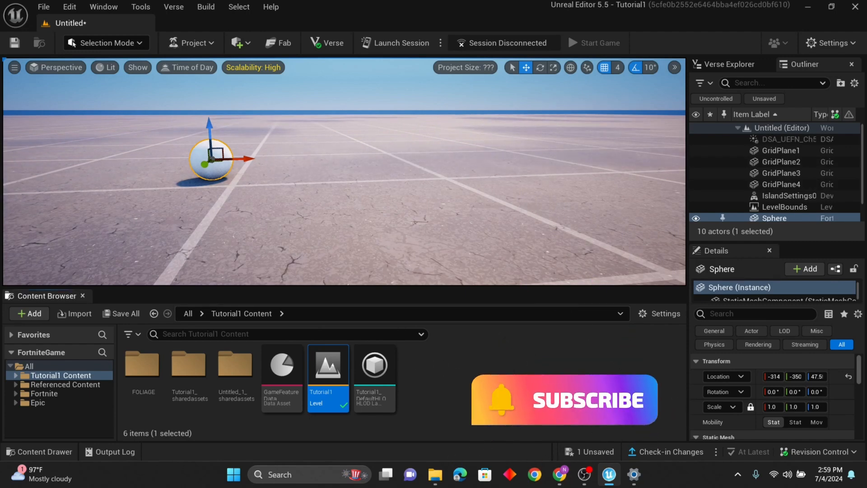
# Create a Level Sequence asset named Ball_Animation in the Tutorial1 Content folder.
pyautogui.rightClick(486, 384)
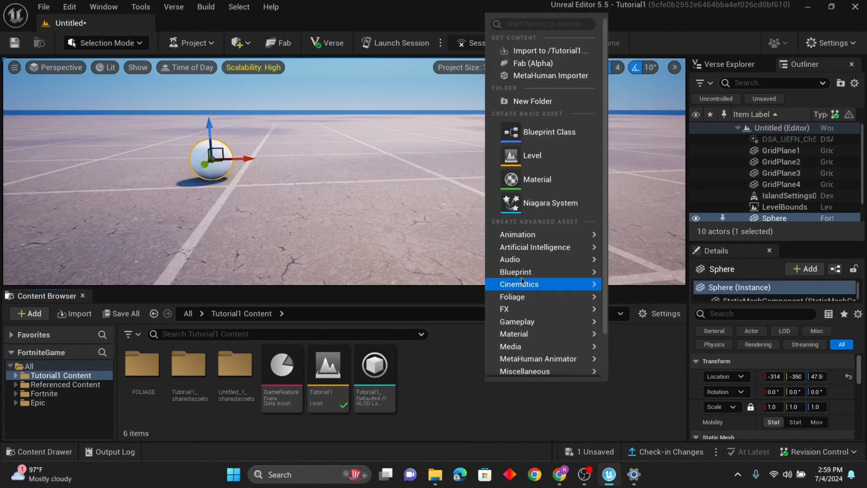
pyautogui.moveTo(519, 286)
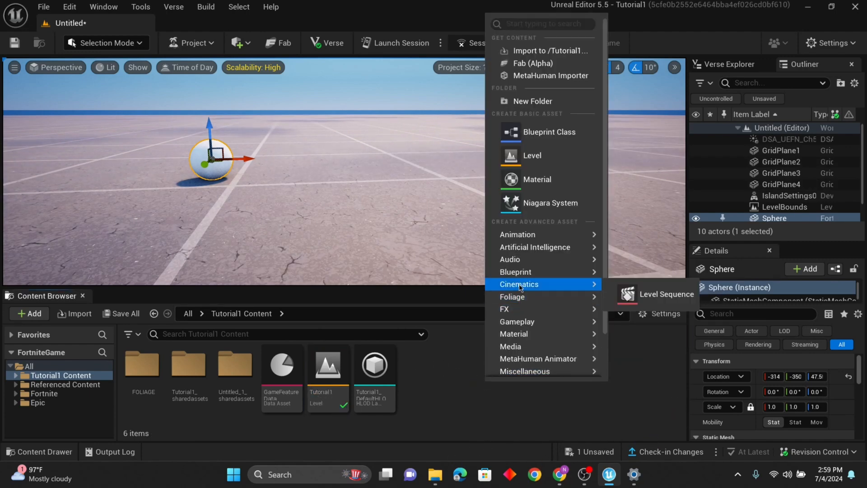
pyautogui.click(658, 296)
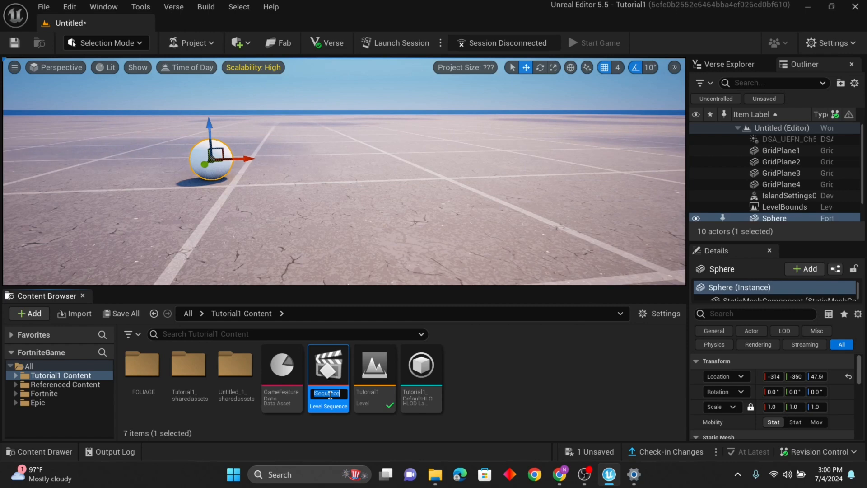
pyautogui.write('Ball')
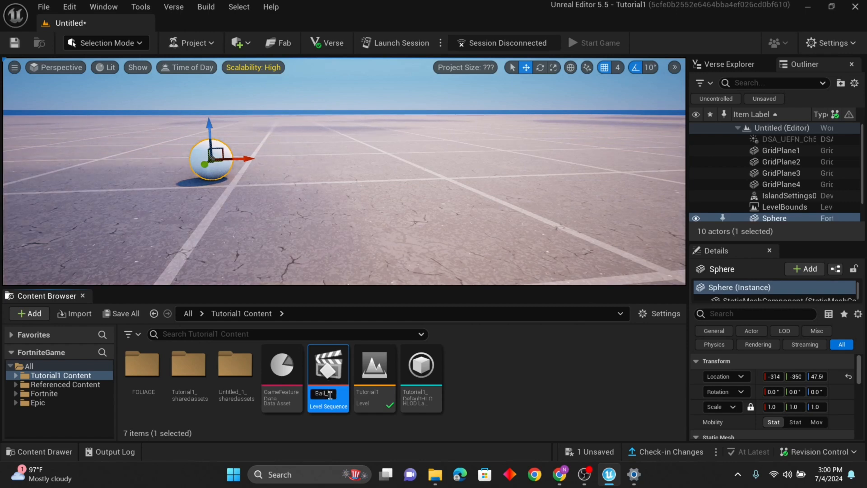
pyautogui.write('_Animation')
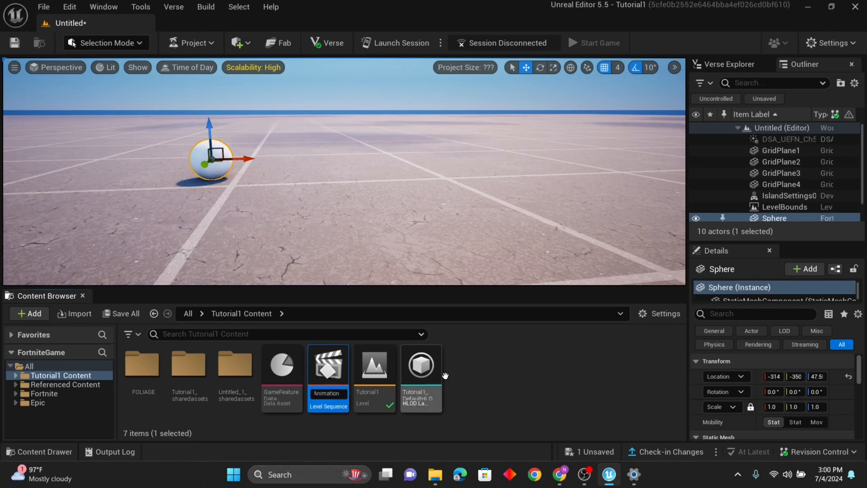
pyautogui.press('Return')
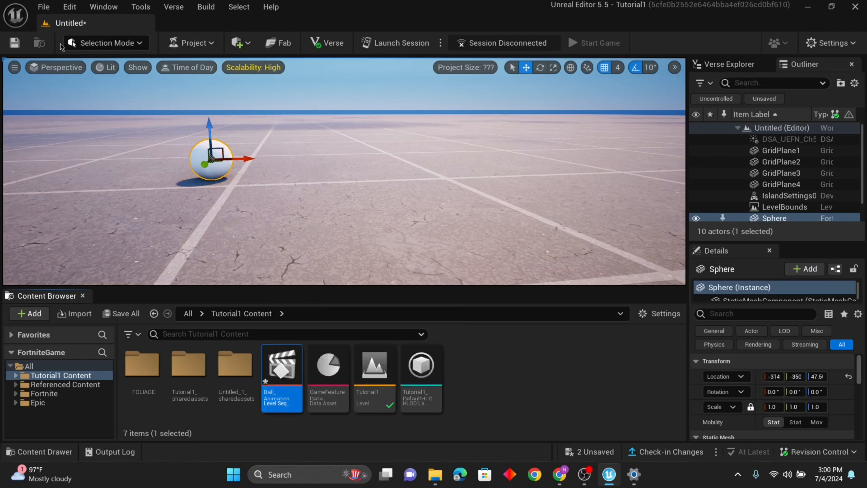
# Save the current level as Ballanimation_Turotial in the Tutorial1 folder.
pyautogui.click(44, 7)
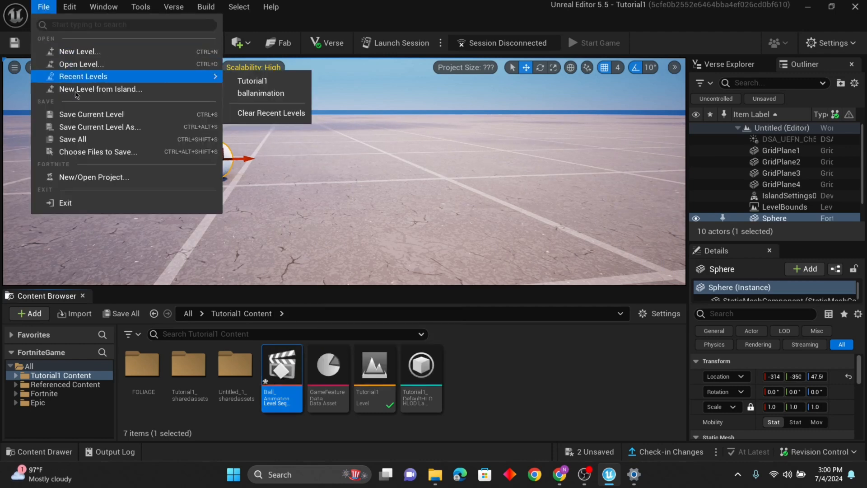
pyautogui.click(85, 116)
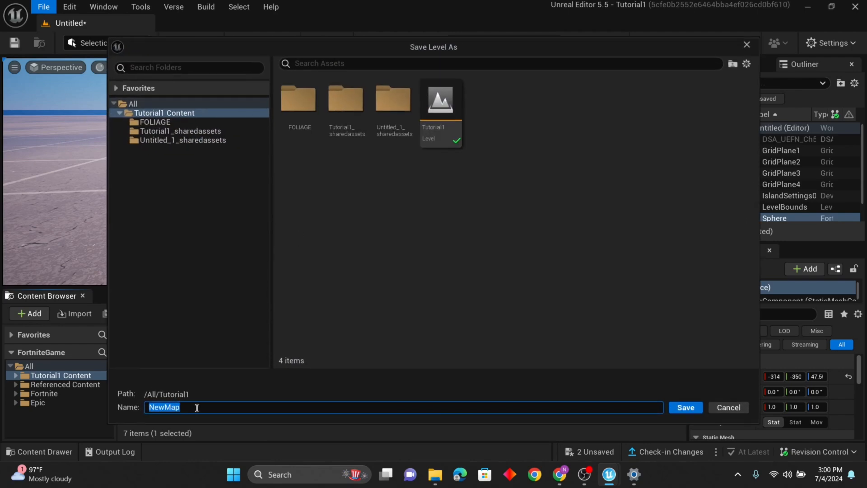
pyautogui.write('Ballanimation_Turotial')
pyautogui.click(686, 408)
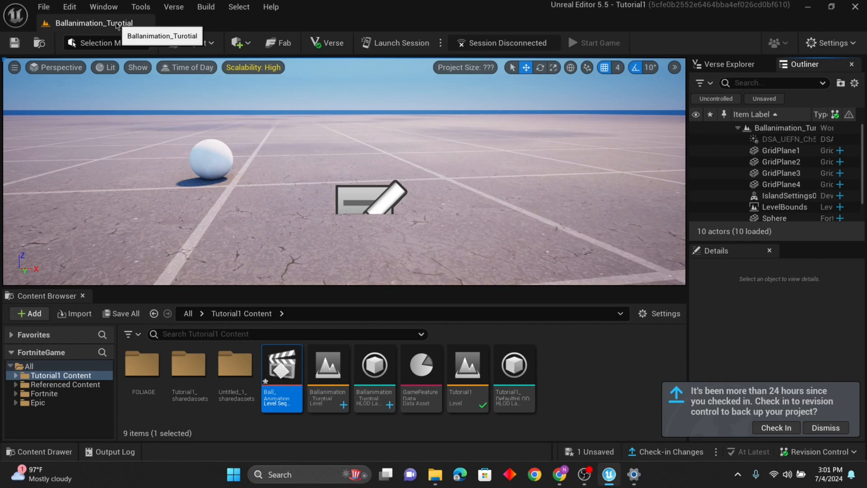
# Add the Sphere actor to the Ball_Animation sequence and key its Transform at frame 0.
pyautogui.doubleClick(283, 358)
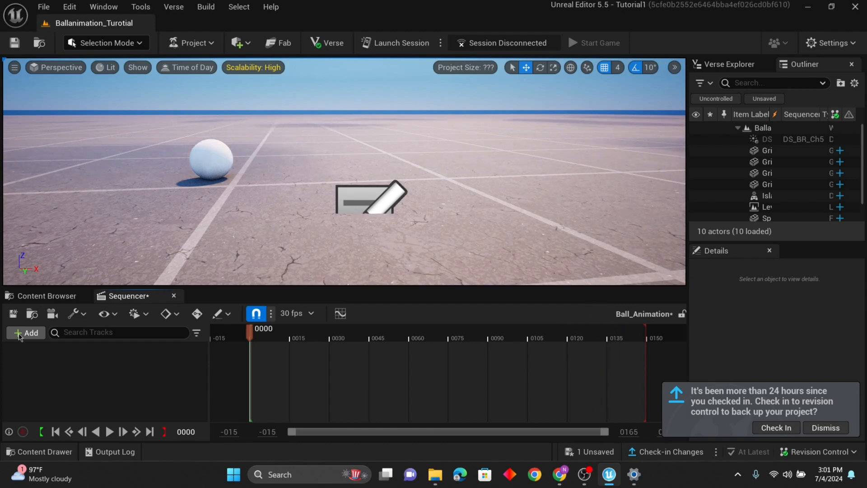
pyautogui.click(20, 334)
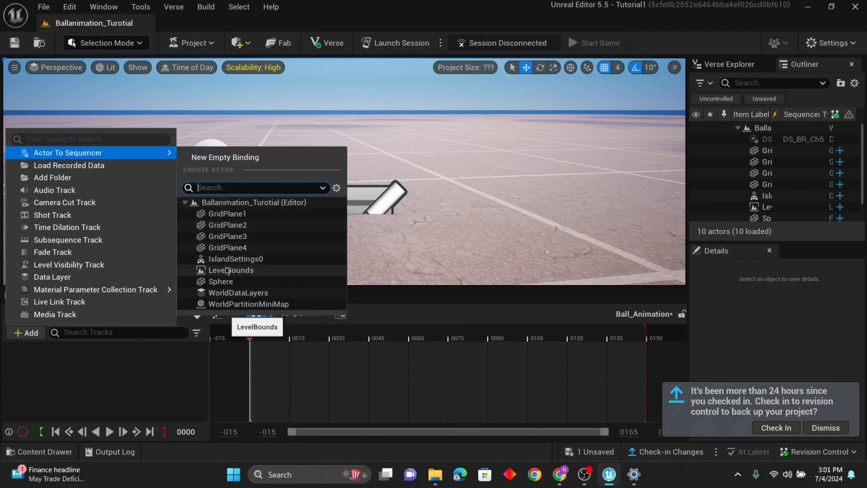
pyautogui.click(227, 284)
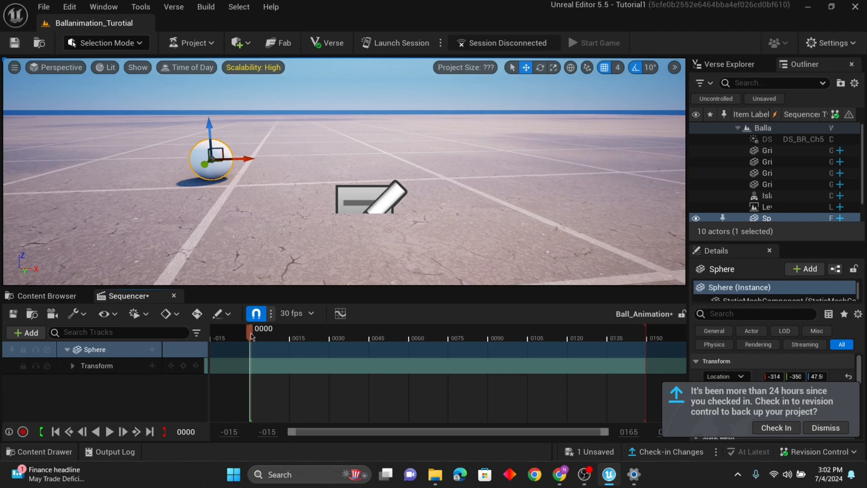
pyautogui.moveTo(251, 337)
pyautogui.mouseDown()
pyautogui.moveTo(291, 334)
pyautogui.moveTo(252, 331)
pyautogui.mouseUp()
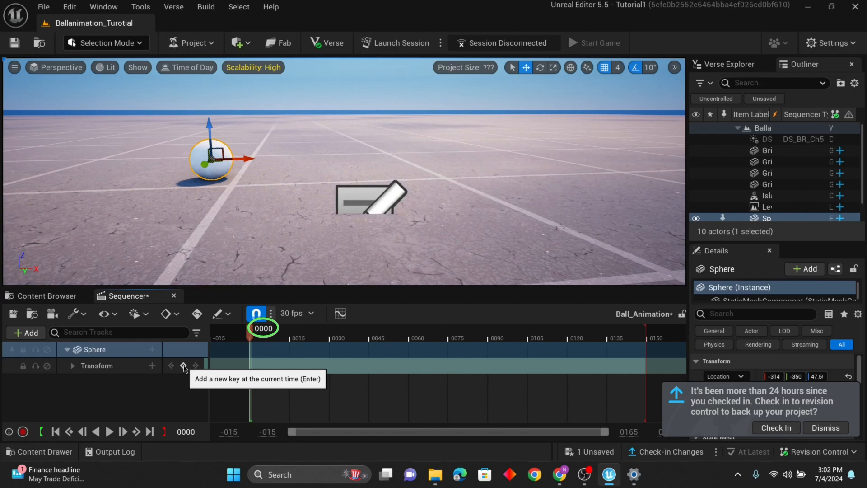
pyautogui.click(184, 367)
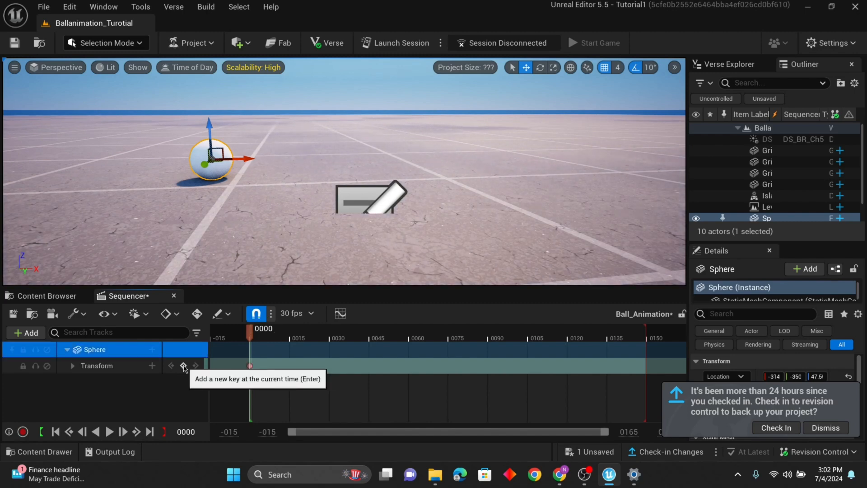
# Set the current time to frame 60 and move the sphere along the X axis to about X 69.
pyautogui.click(391, 332)
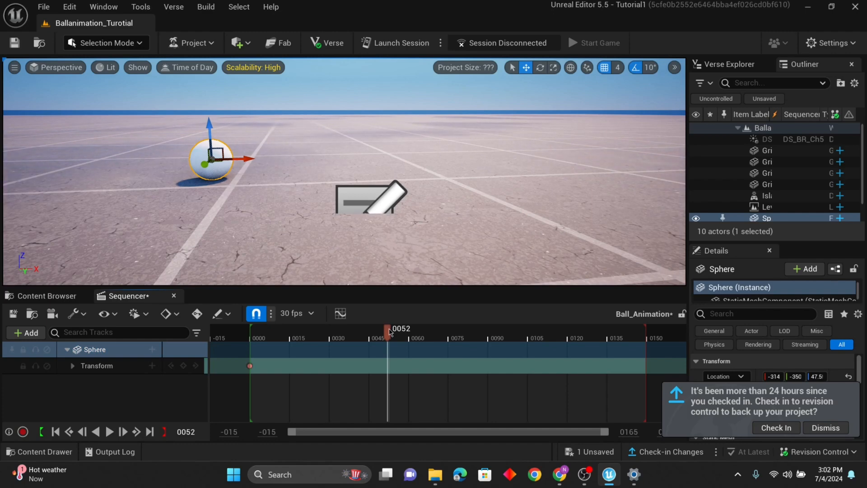
pyautogui.moveTo(388, 332); pyautogui.dragTo(384, 332)
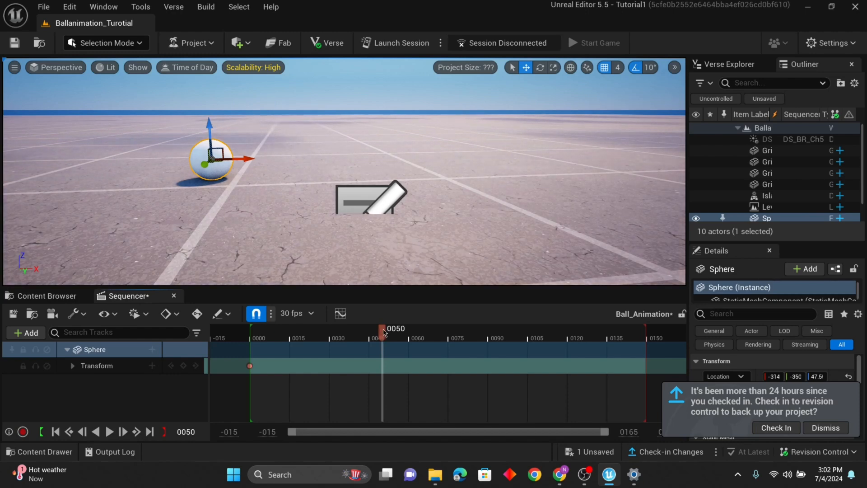
pyautogui.click(189, 432)
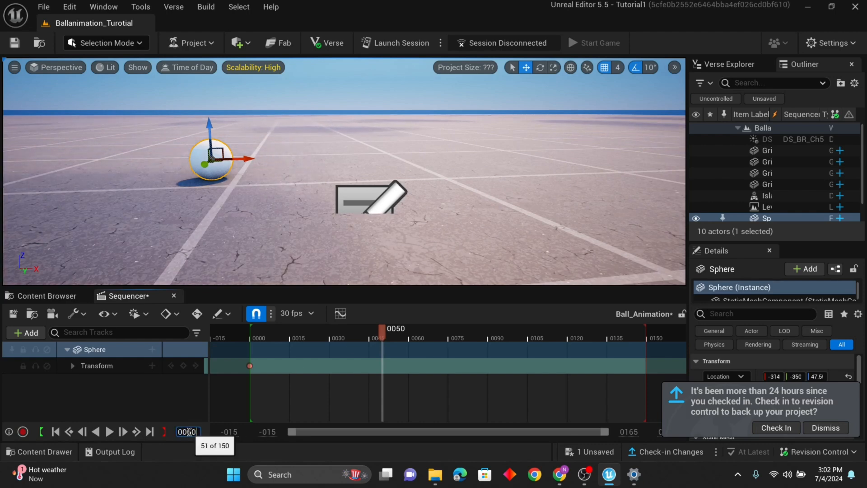
pyautogui.press('Return')
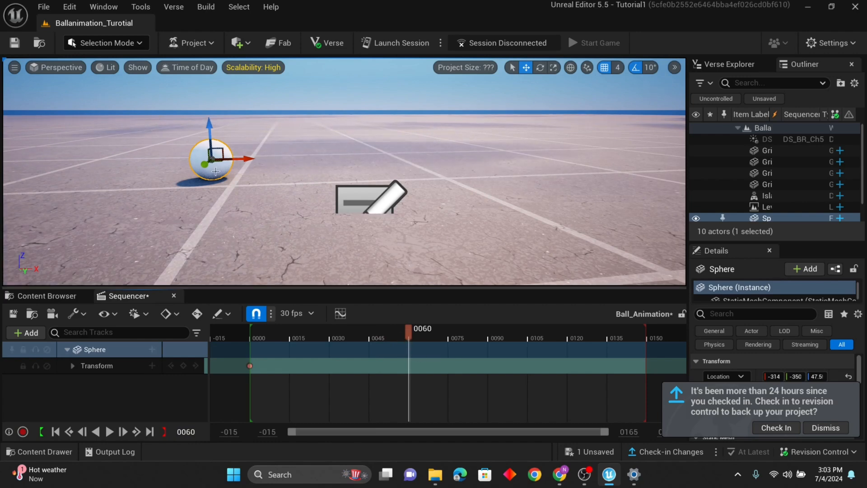
pyautogui.click(359, 200)
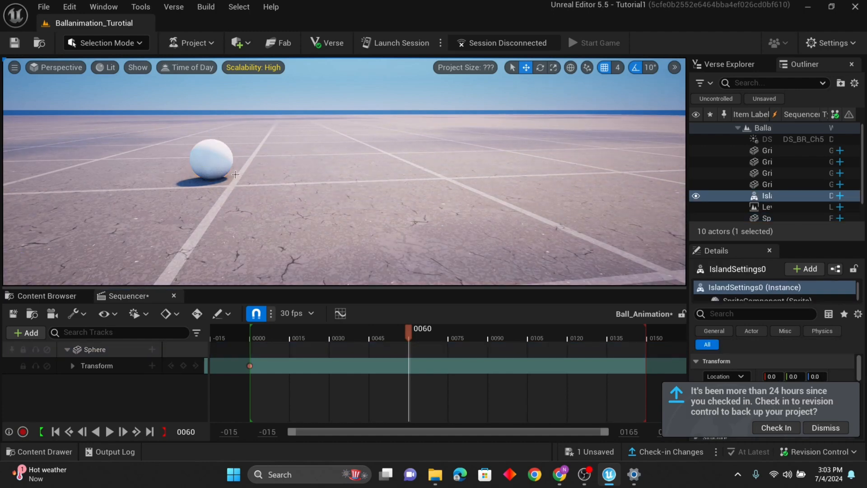
pyautogui.click(210, 154)
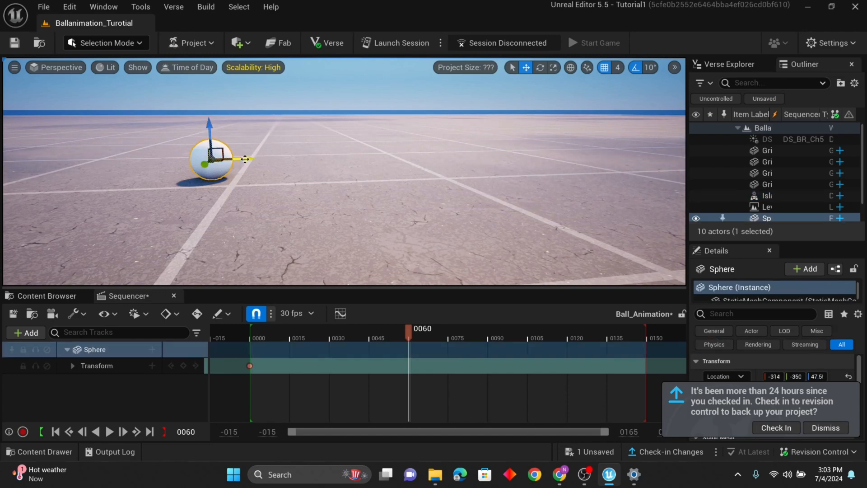
pyautogui.moveTo(245, 159); pyautogui.dragTo(393, 157)
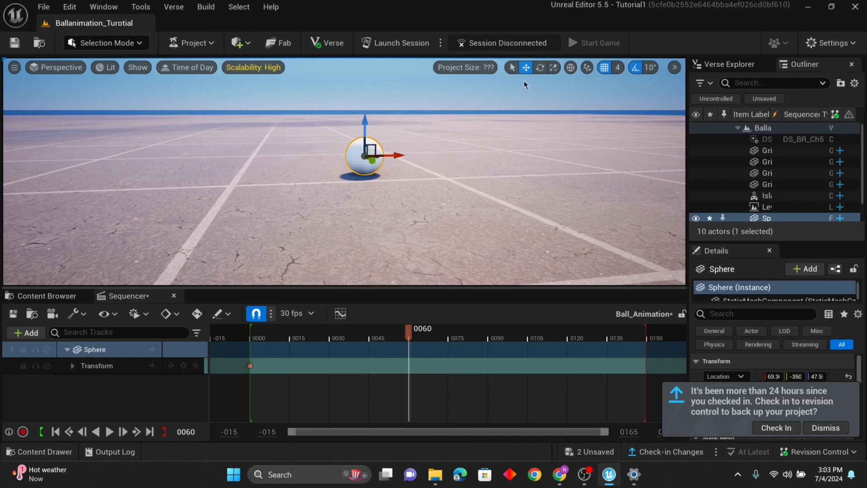
# Rotate the sphere with the Rotate tool and add a Transform key at frame 60.
pyautogui.click(541, 67)
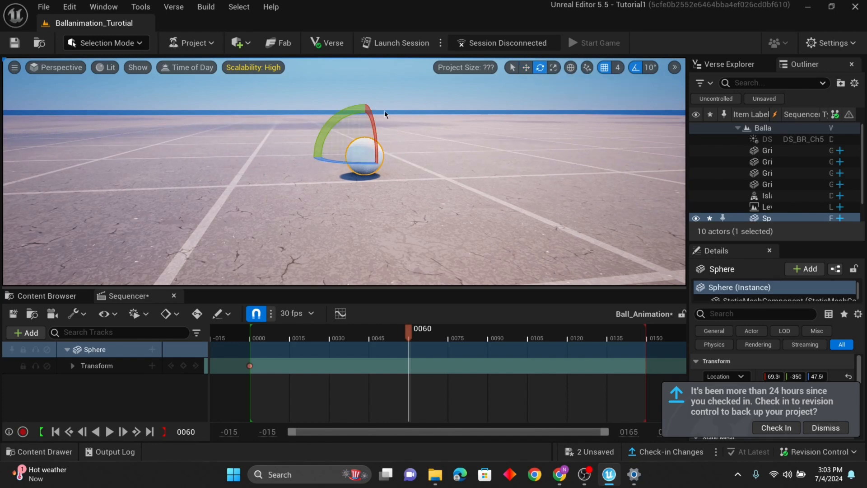
pyautogui.moveTo(370, 109)
pyautogui.mouseDown()
pyautogui.moveTo(378, 141)
pyautogui.moveTo(367, 107)
pyautogui.mouseUp()
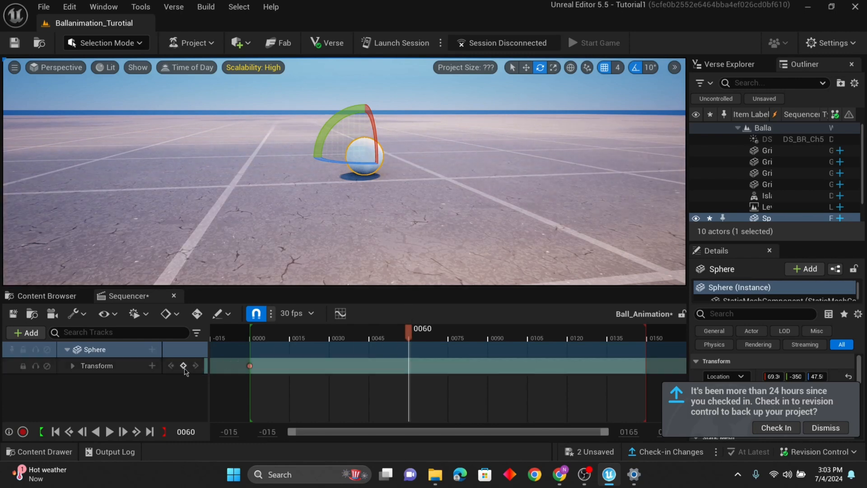
pyautogui.click(184, 367)
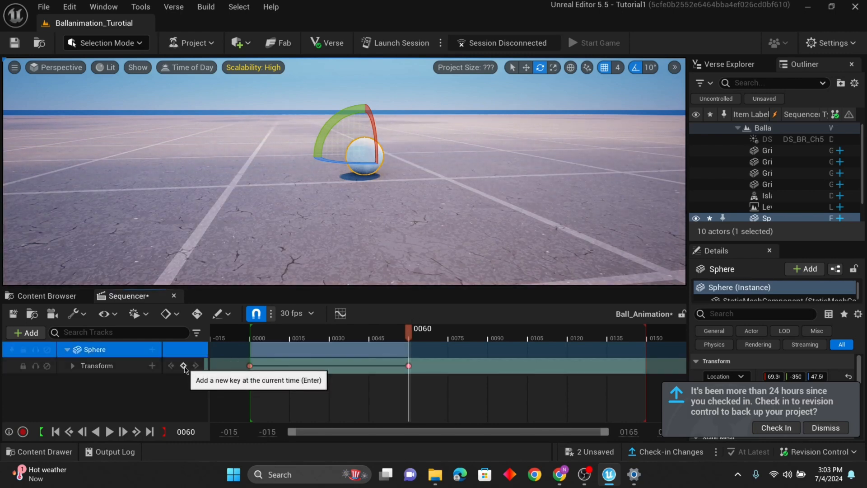
# At frame 105, raise the sphere to about Z 169, move it along X to about 297, and key its Transform.
pyautogui.click(406, 334)
pyautogui.moveTo(406, 334)
pyautogui.mouseDown()
pyautogui.moveTo(253, 336)
pyautogui.moveTo(410, 346)
pyautogui.mouseUp()
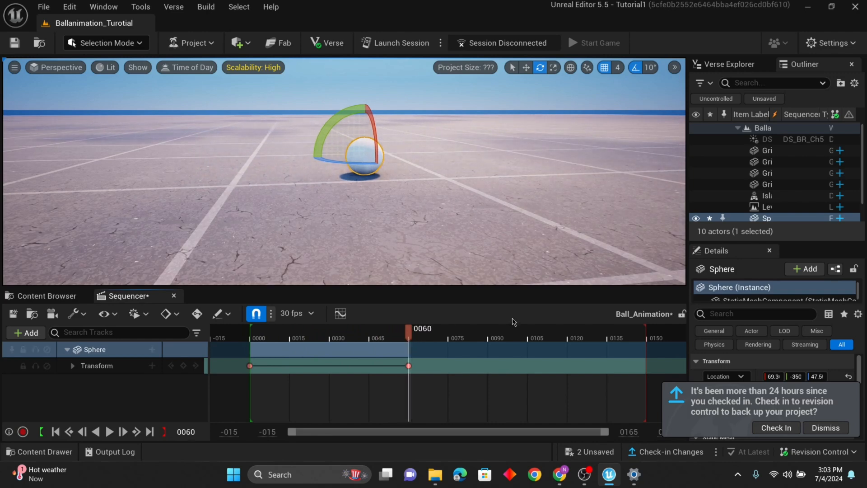
pyautogui.click(528, 334)
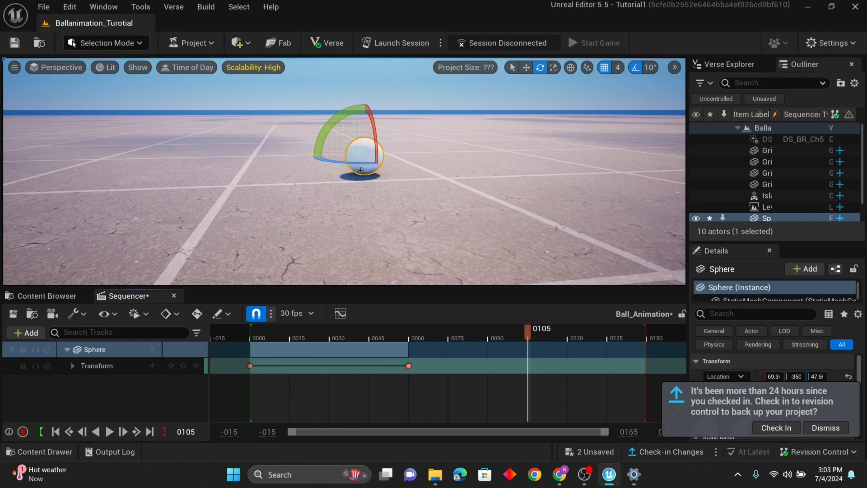
pyautogui.click(525, 68)
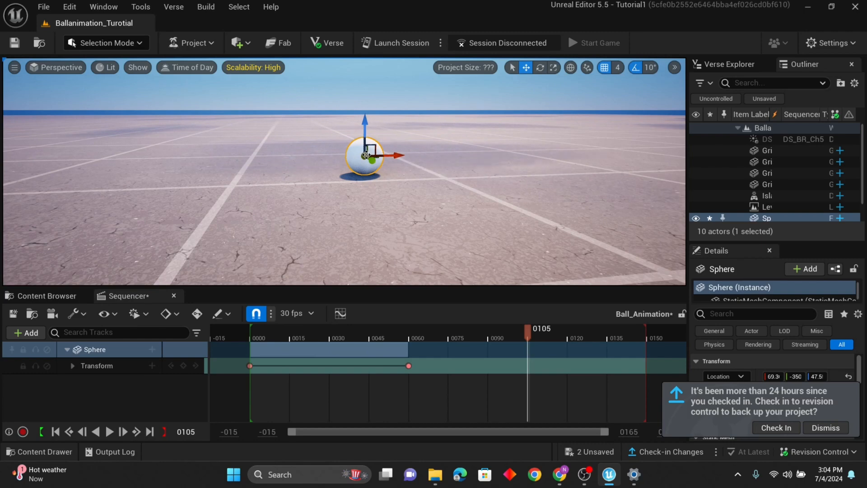
pyautogui.moveTo(366, 155); pyautogui.dragTo(379, 110)
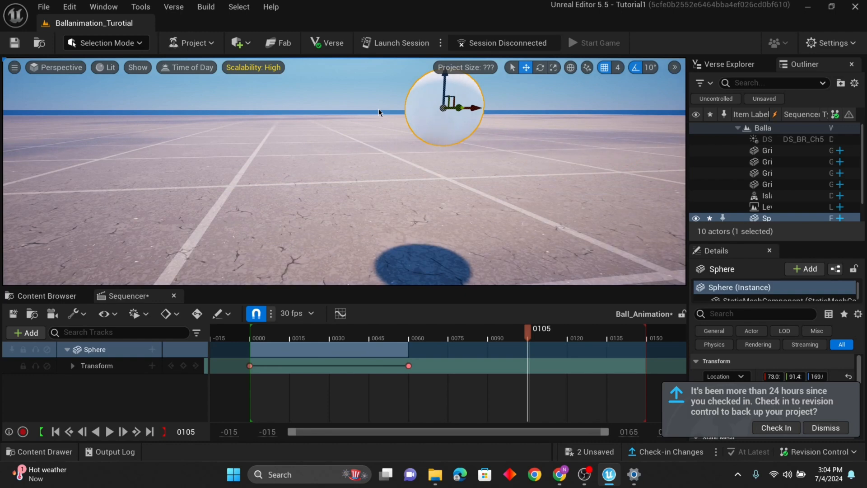
pyautogui.hotkey('ctrl', 'z')
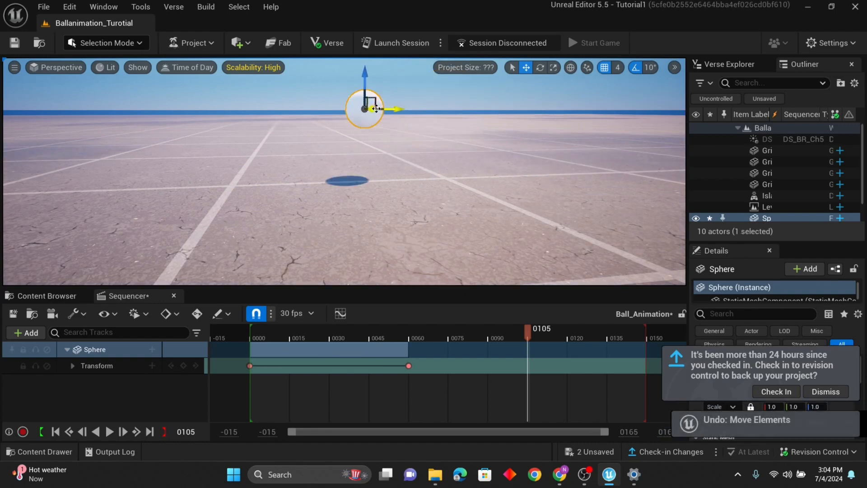
pyautogui.moveTo(389, 109); pyautogui.dragTo(468, 111)
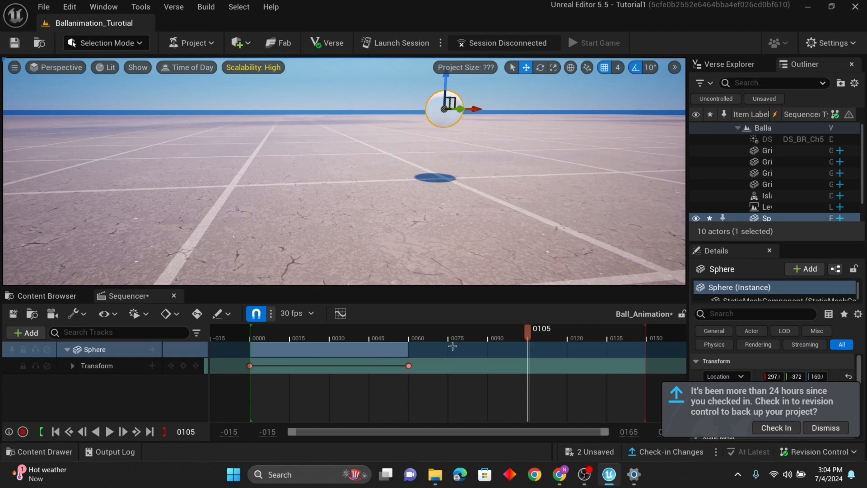
pyautogui.click(184, 366)
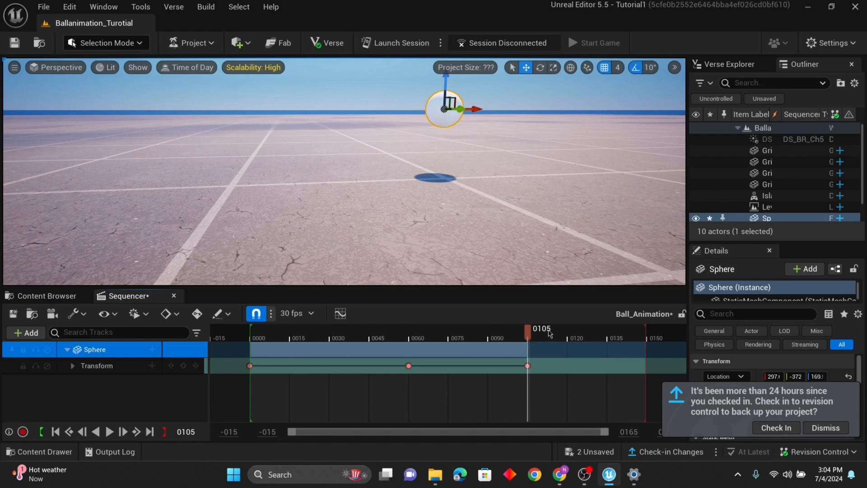
# At frame 135, move the sphere to about X 425, lower it to about Z 45, and key its Transform.
pyautogui.click(607, 333)
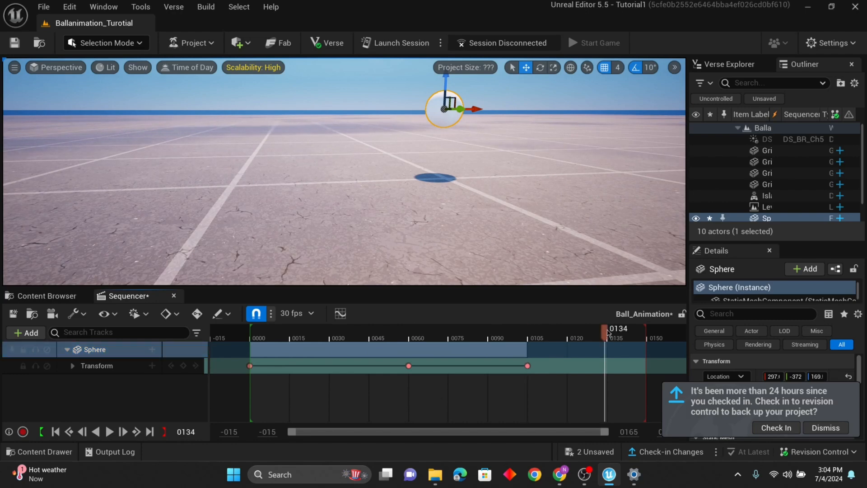
pyautogui.moveTo(608, 334); pyautogui.dragTo(609, 333)
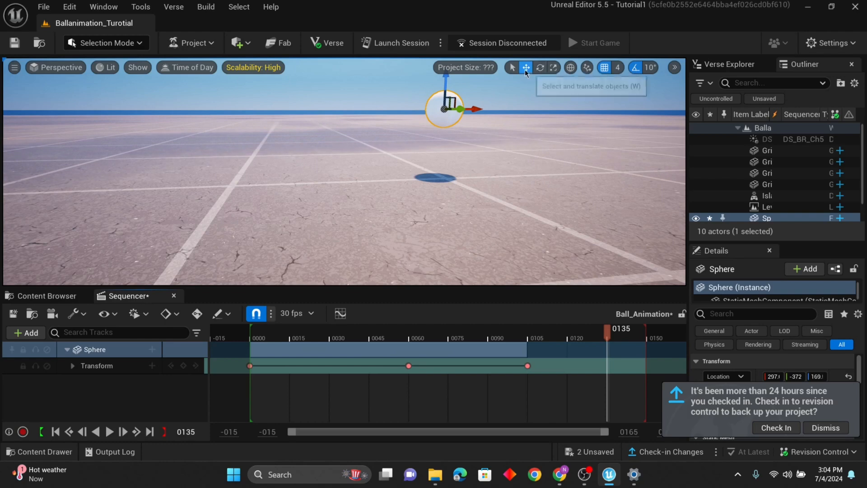
pyautogui.moveTo(445, 82); pyautogui.dragTo(502, 150)
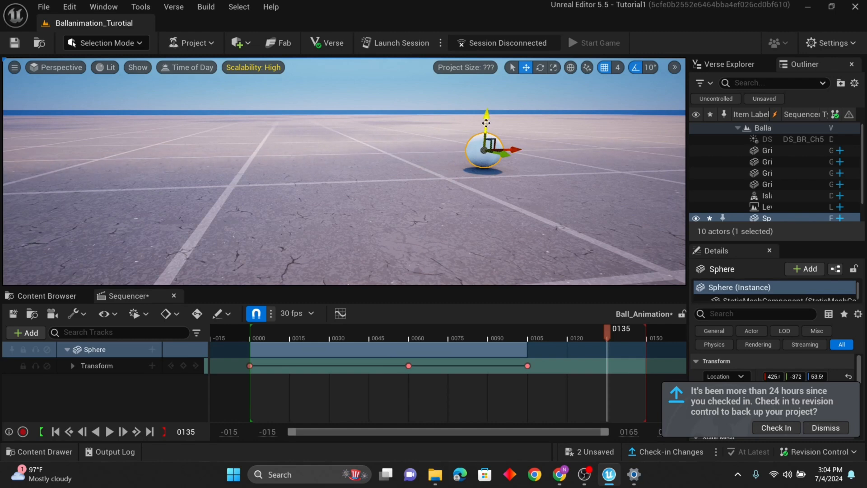
pyautogui.moveTo(486, 122); pyautogui.dragTo(486, 126)
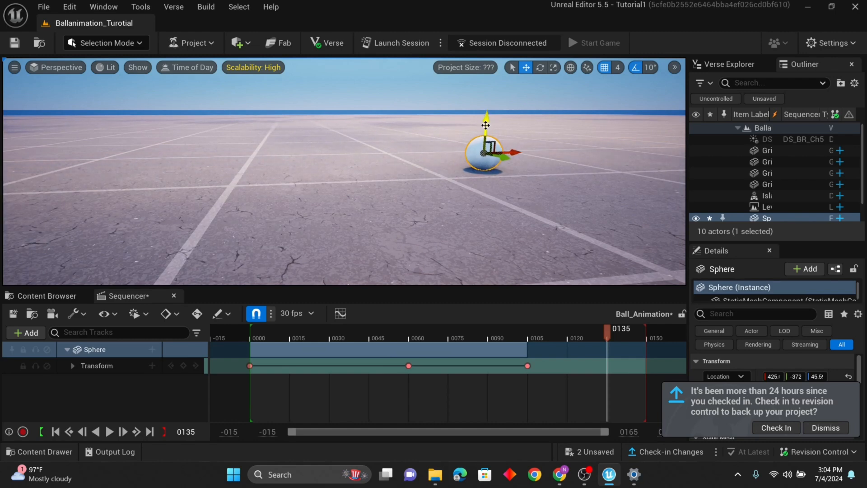
pyautogui.click(183, 366)
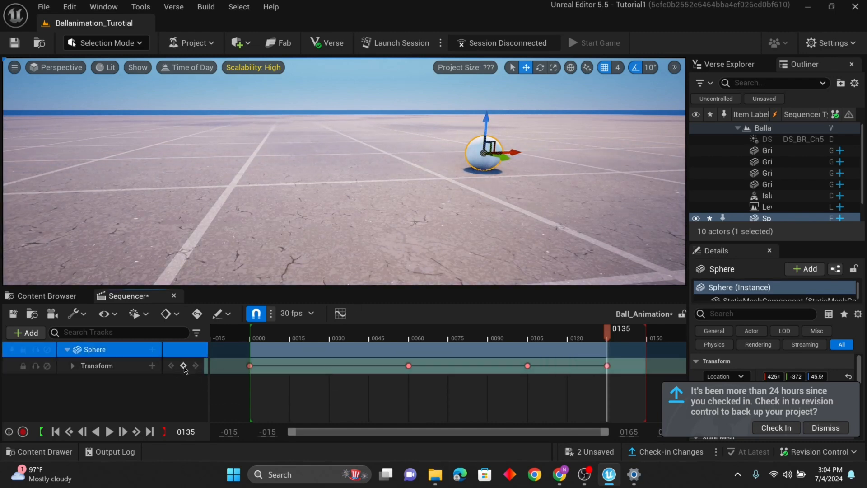
# Extend the end of the sequence's playback range to about frame 189.
pyautogui.click(646, 335)
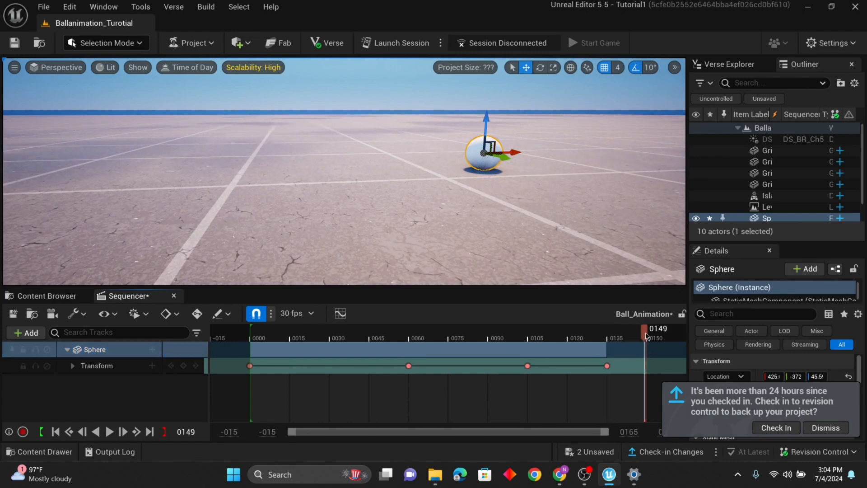
pyautogui.press('Left')
pyautogui.press('Left')
pyautogui.press('Left')
pyautogui.press('Left')
pyautogui.press('Left')
pyautogui.press('Left')
pyautogui.press('Left')
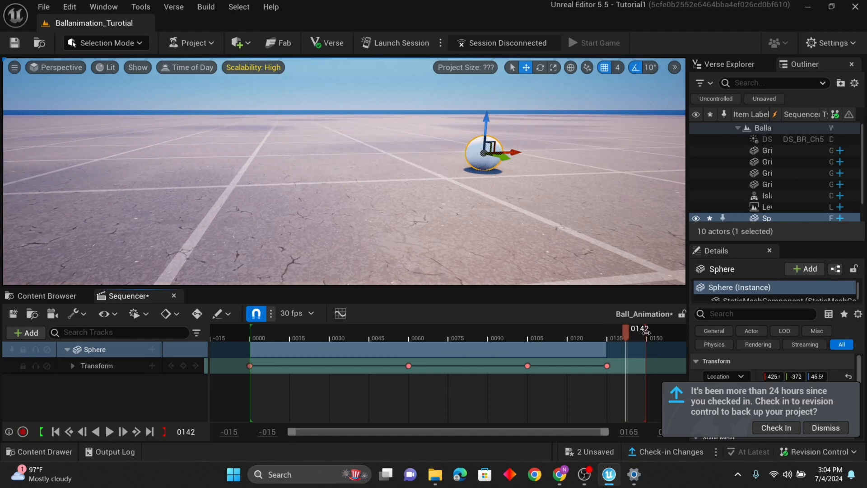
pyautogui.moveTo(646, 332); pyautogui.dragTo(697, 329)
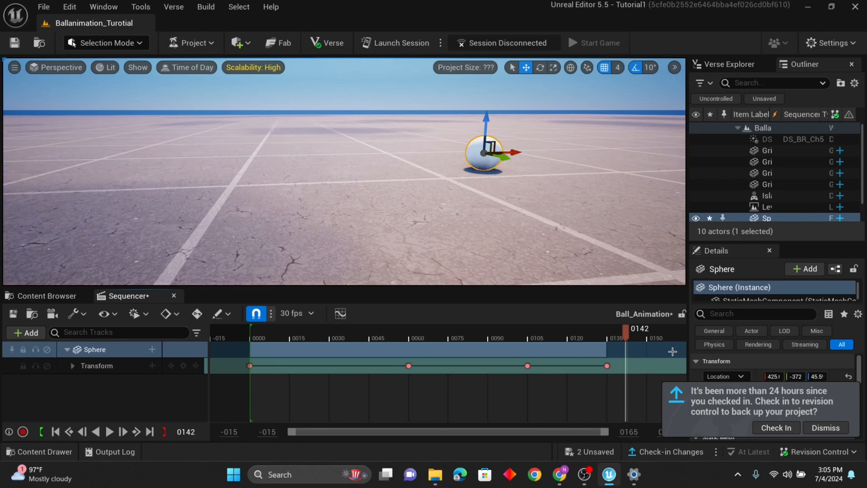
pyautogui.moveTo(672, 352); pyautogui.dragTo(536, 362, button='right')
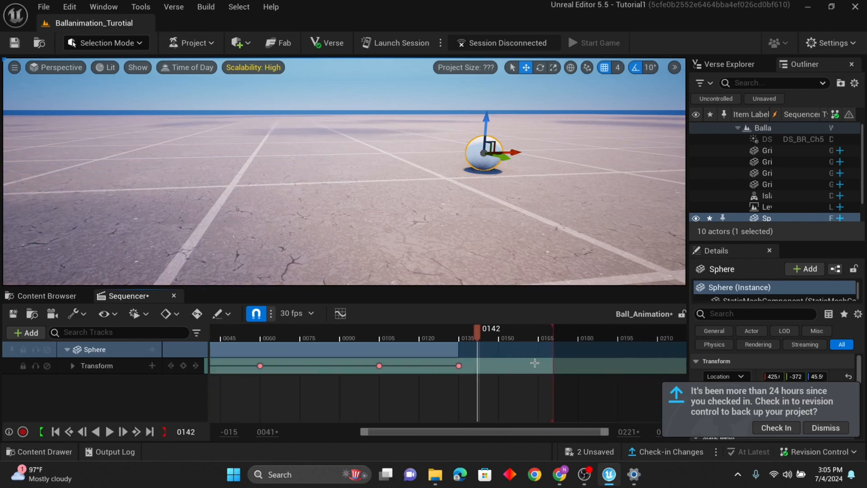
pyautogui.moveTo(553, 328)
pyautogui.mouseDown()
pyautogui.moveTo(619, 331)
pyautogui.moveTo(604, 332)
pyautogui.mouseUp()
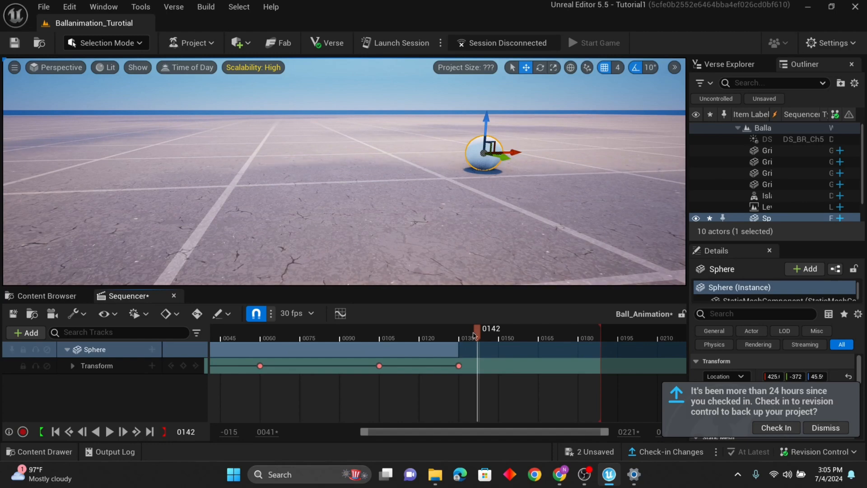
# At frame 165, raise the sphere to about X 431, Z 128 and key its Transform.
pyautogui.moveTo(475, 335); pyautogui.dragTo(459, 334)
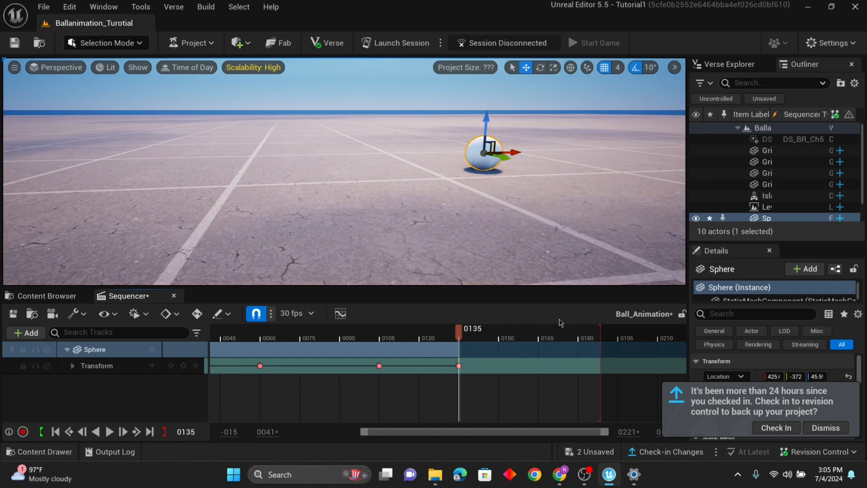
pyautogui.click(540, 332)
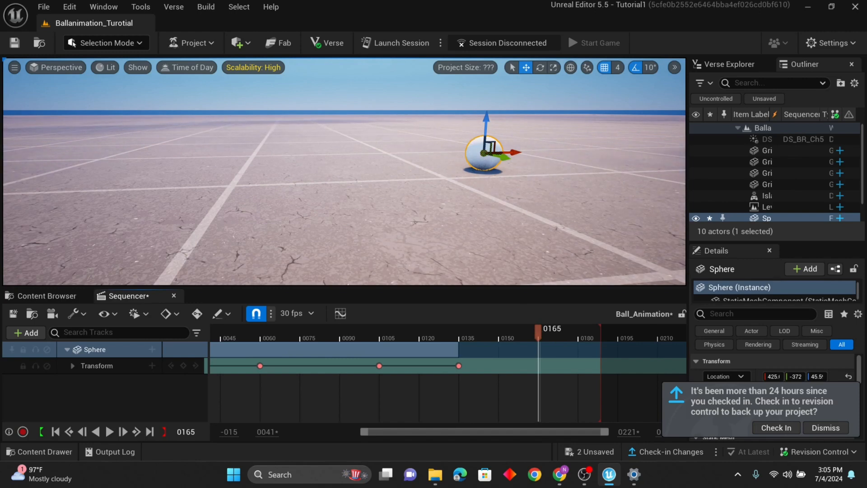
pyautogui.moveTo(484, 153); pyautogui.dragTo(485, 125)
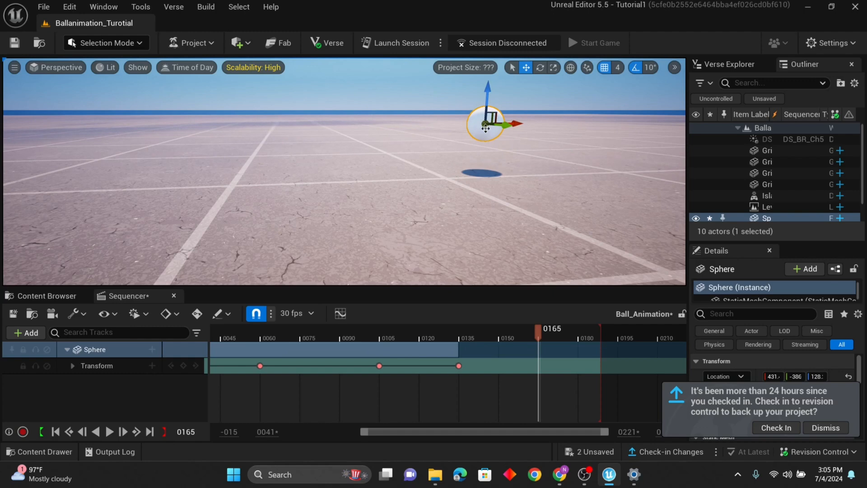
pyautogui.click(184, 367)
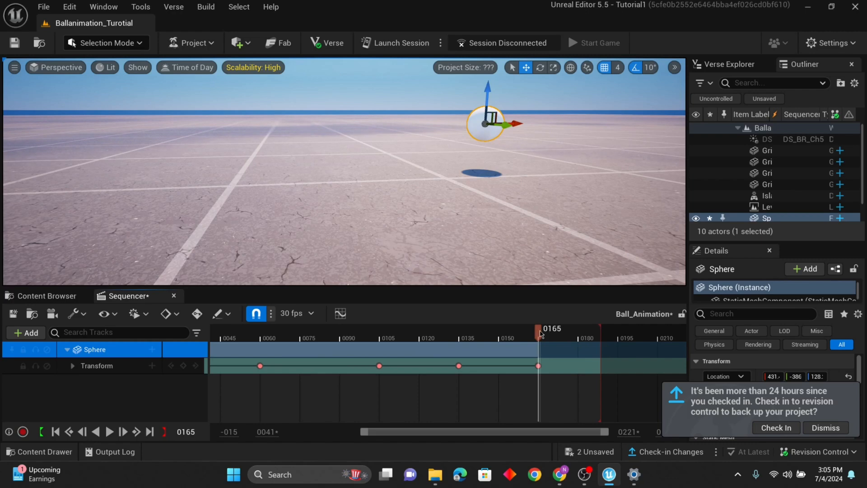
# At frame 189, lower the sphere to about Z 48, key its Transform, and play the sequence.
pyautogui.moveTo(540, 333); pyautogui.dragTo(596, 336)
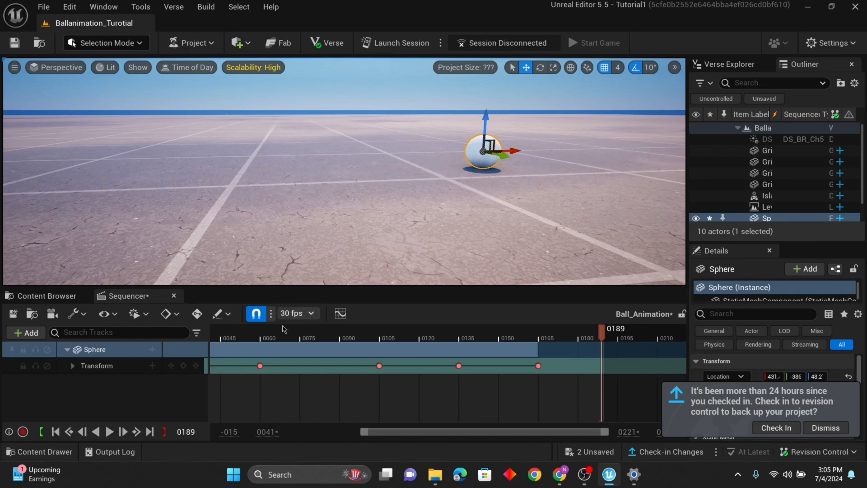
pyautogui.click(183, 366)
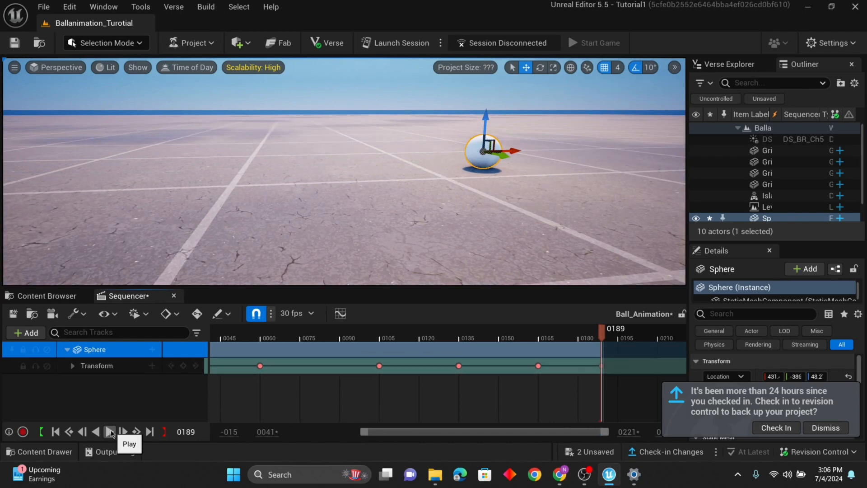
pyautogui.click(110, 432)
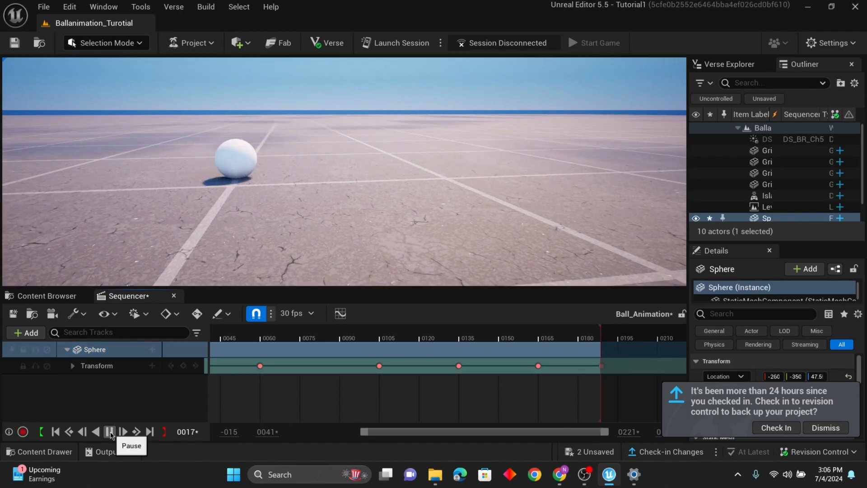